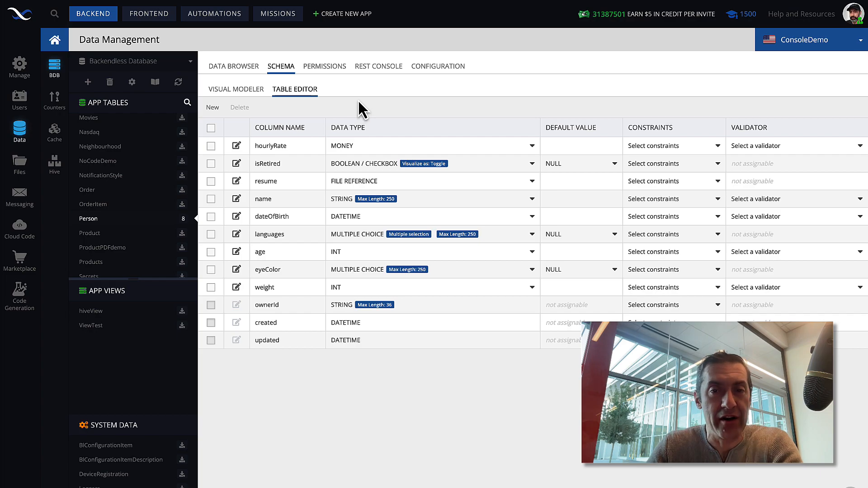
Create a hairColor column of type COLOR in the Person table and display the table's records in the data browser
{"action": "left_click", "coordinate": [211, 112]}
{"action": "type", "text": "hairColor"}
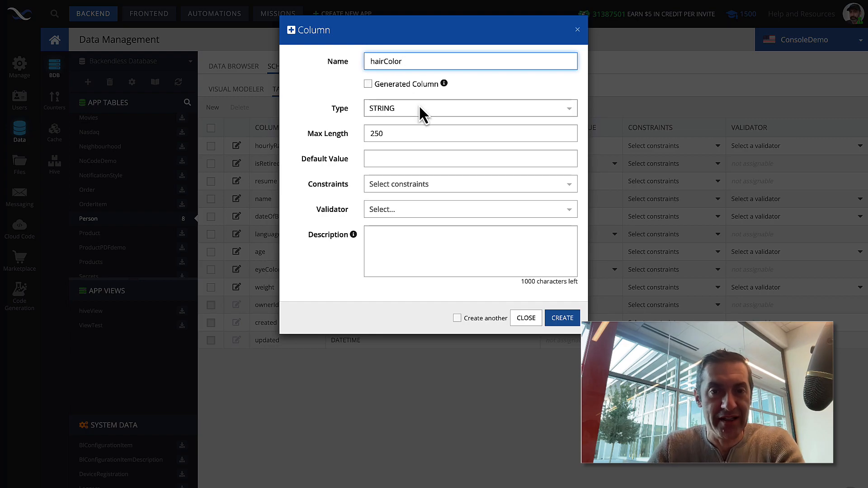
{"action": "left_click", "coordinate": [420, 111]}
{"action": "left_click", "coordinate": [409, 224]}
{"action": "left_click", "coordinate": [397, 133]}
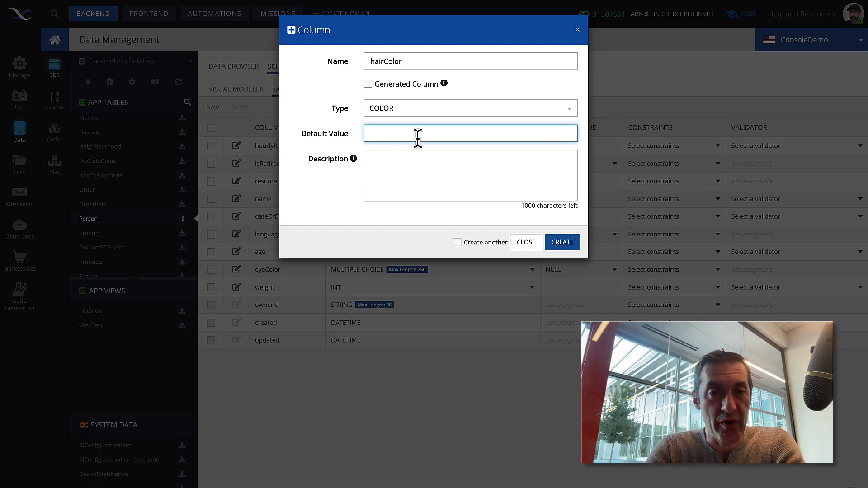
{"action": "left_click_drag", "start_coordinate": [408, 60], "coordinate": [360, 61]}
{"action": "left_click", "coordinate": [420, 60]}
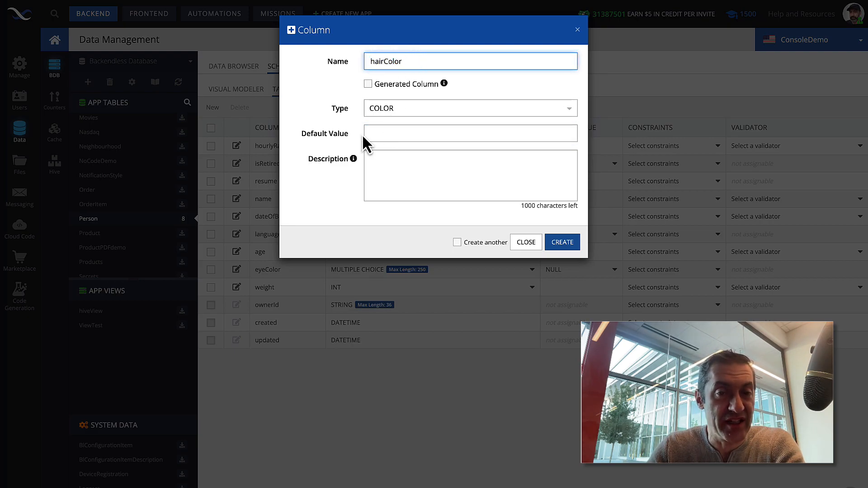
{"action": "left_click", "coordinate": [559, 244]}
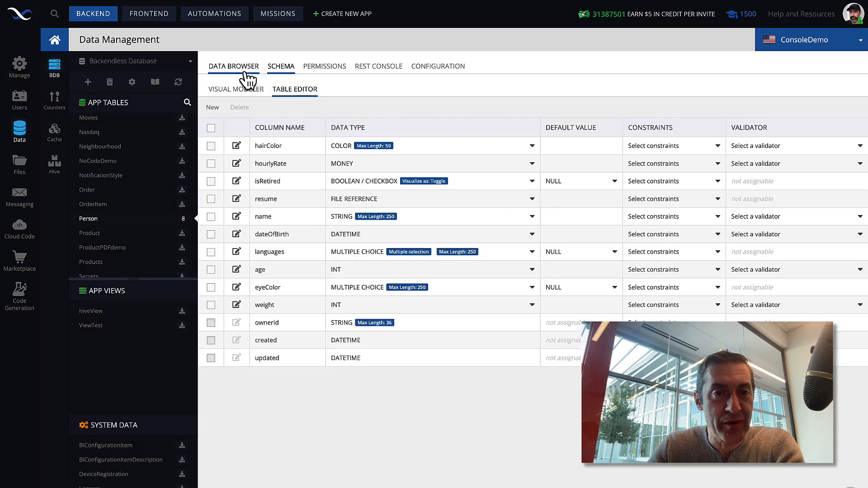
{"action": "left_click", "coordinate": [243, 69]}
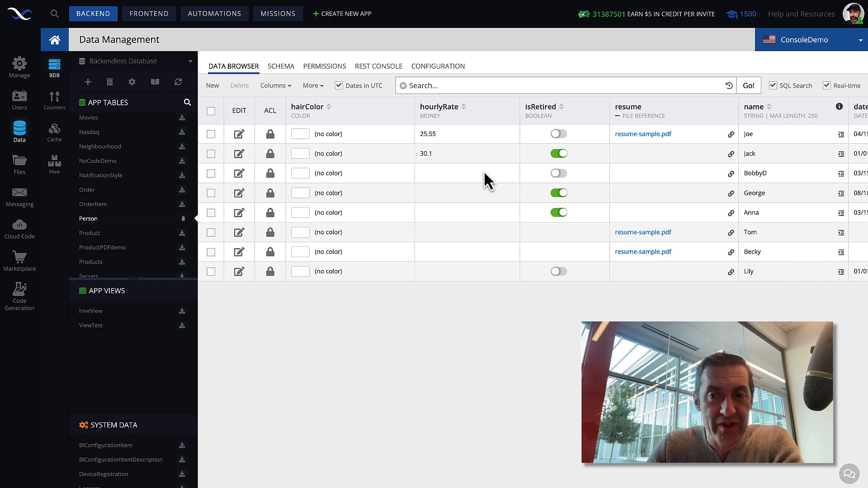
Set the hairColor of the first Person record to #C56161 with the color picker
{"action": "left_click", "coordinate": [299, 138]}
{"action": "mouse_move", "coordinate": [369, 154]}
{"action": "left_mouse_down"}
{"action": "mouse_move", "coordinate": [385, 164]}
{"action": "mouse_move", "coordinate": [352, 171]}
{"action": "mouse_move", "coordinate": [372, 152]}
{"action": "mouse_move", "coordinate": [386, 172]}
{"action": "mouse_move", "coordinate": [351, 155]}
{"action": "left_mouse_up"}
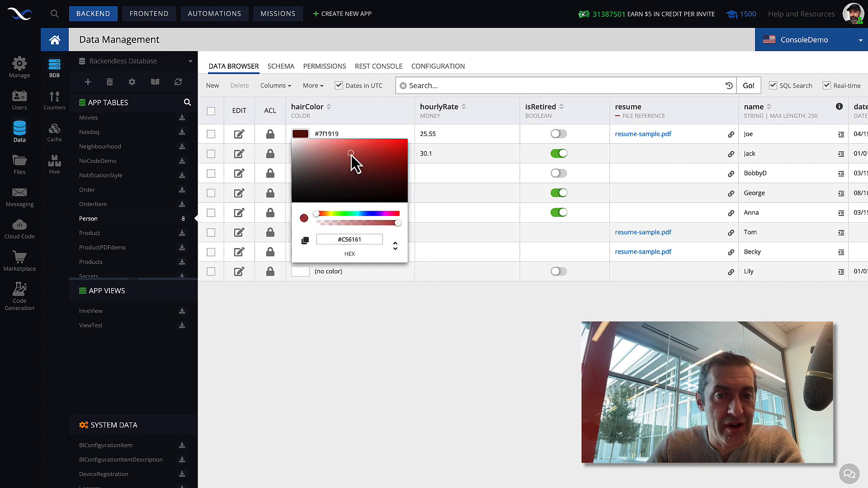
{"action": "key", "text": "Return"}
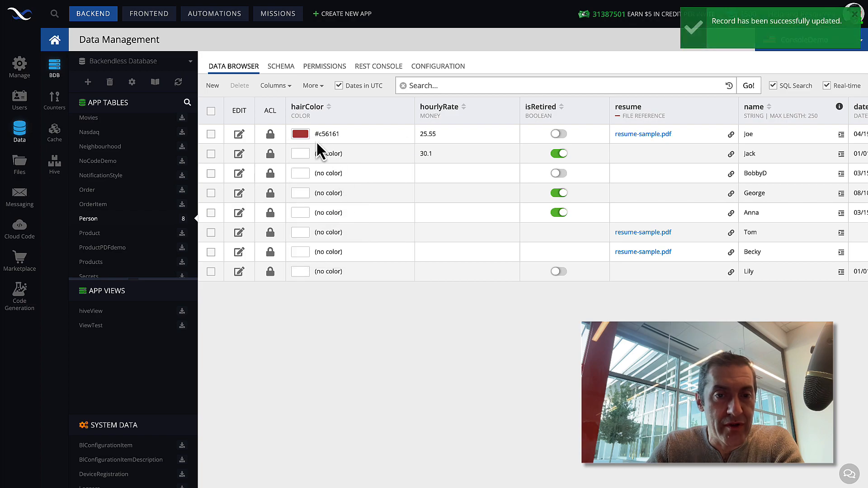
Try purple and green hues for the first record's hairColor, and save it as the orange-red #C54F0E
{"action": "left_click", "coordinate": [298, 133]}
{"action": "left_click_drag", "start_coordinate": [342, 213], "coordinate": [382, 212]}
{"action": "left_click", "coordinate": [350, 213]}
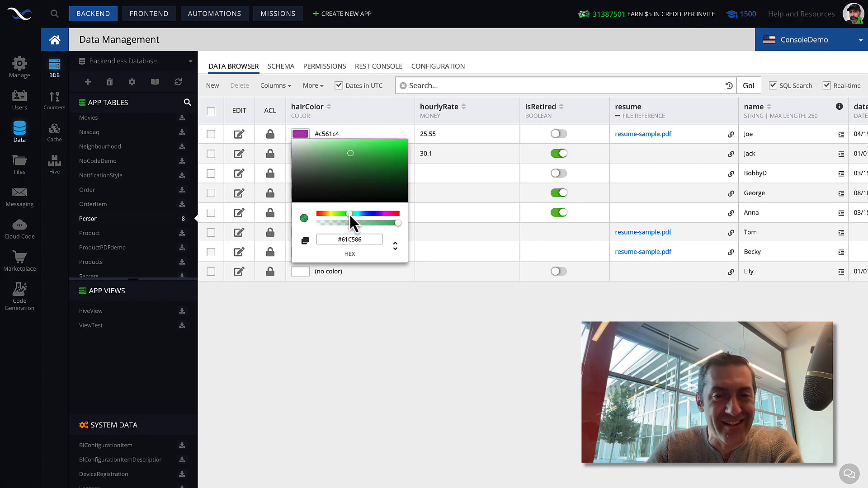
{"action": "mouse_move", "coordinate": [389, 181]}
{"action": "left_mouse_down"}
{"action": "mouse_move", "coordinate": [330, 163]}
{"action": "mouse_move", "coordinate": [377, 167]}
{"action": "mouse_move", "coordinate": [384, 150]}
{"action": "left_mouse_up"}
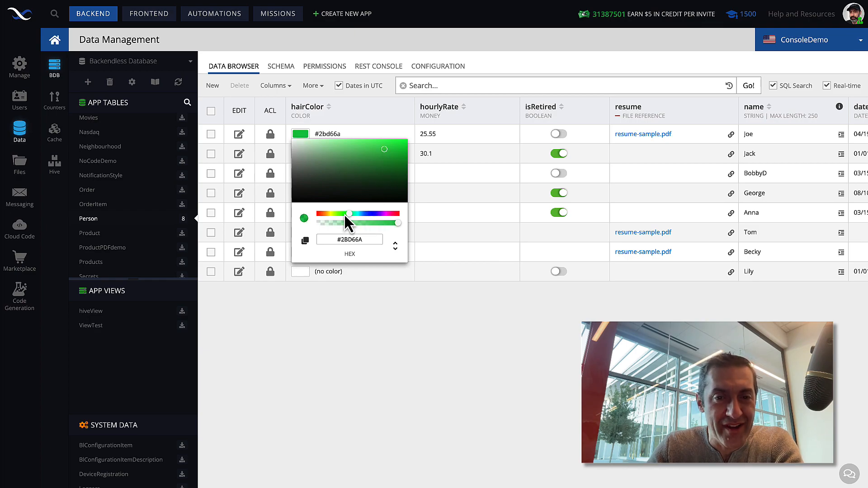
{"action": "left_click", "coordinate": [321, 214]}
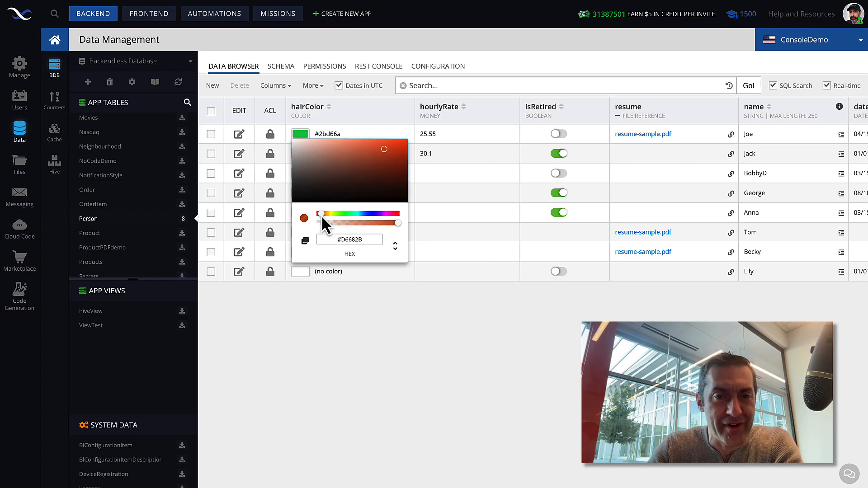
{"action": "left_click", "coordinate": [399, 168]}
{"action": "left_click", "coordinate": [399, 153]}
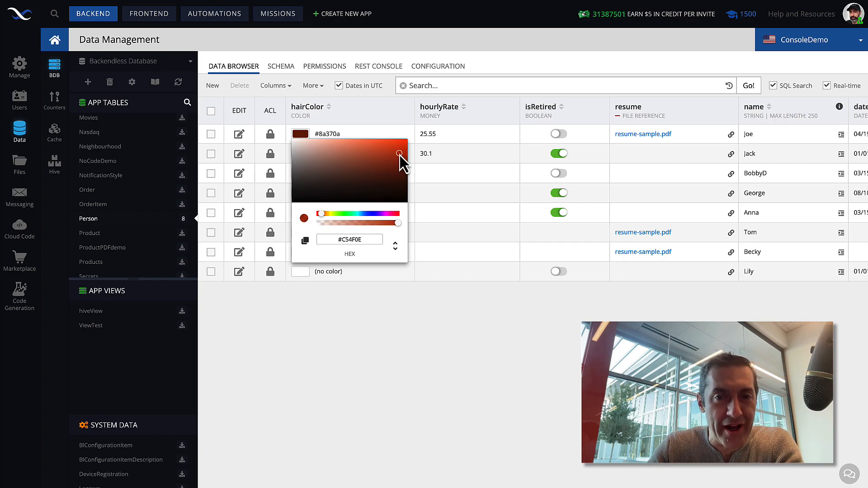
{"action": "left_click", "coordinate": [429, 175]}
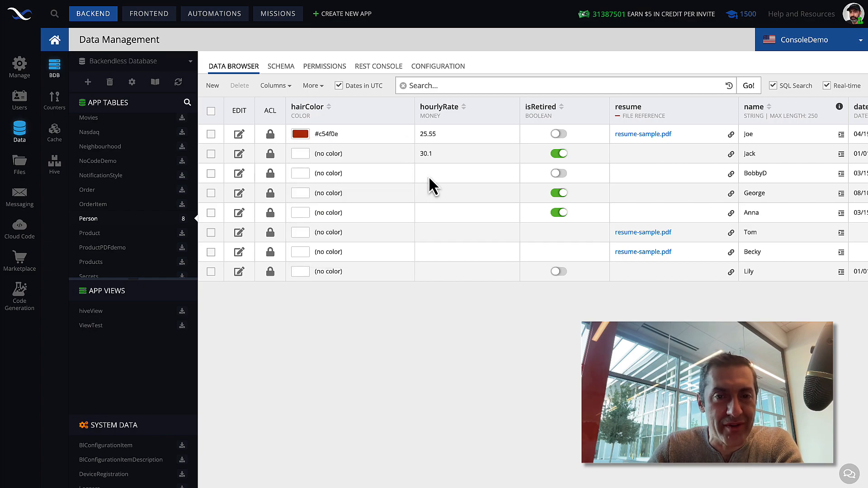
Set the hairColor of the second Person record to the golden yellow #D6B715
{"action": "left_click", "coordinate": [301, 156]}
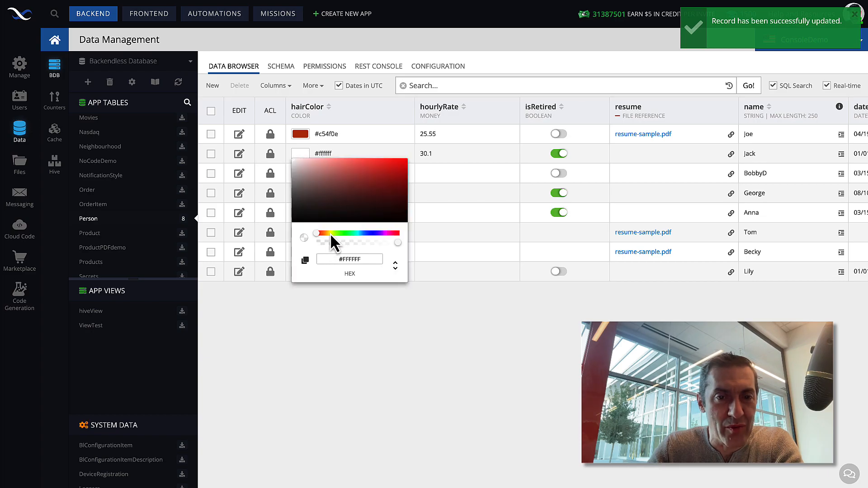
{"action": "left_click", "coordinate": [362, 181]}
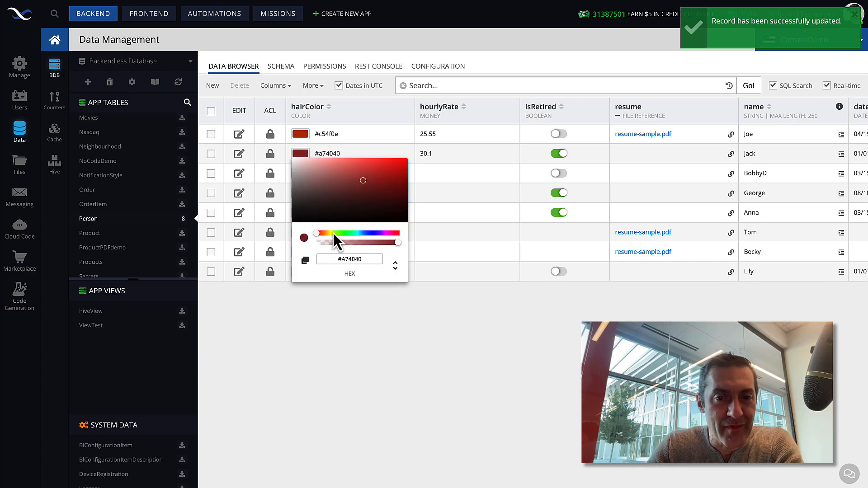
{"action": "left_click", "coordinate": [333, 232]}
{"action": "left_click", "coordinate": [333, 189]}
{"action": "left_click", "coordinate": [375, 174]}
{"action": "left_click", "coordinate": [329, 233]}
{"action": "left_click", "coordinate": [328, 234]}
{"action": "left_click", "coordinate": [389, 167]}
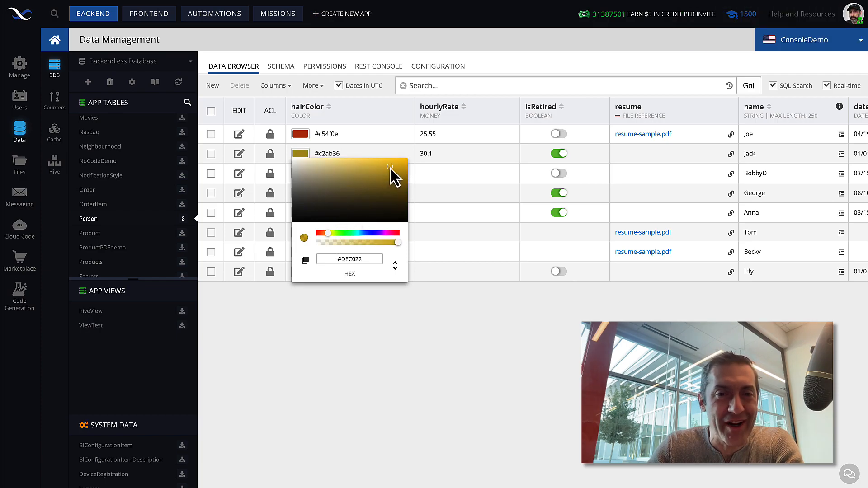
{"action": "left_click", "coordinate": [403, 165]}
{"action": "left_click", "coordinate": [400, 153]}
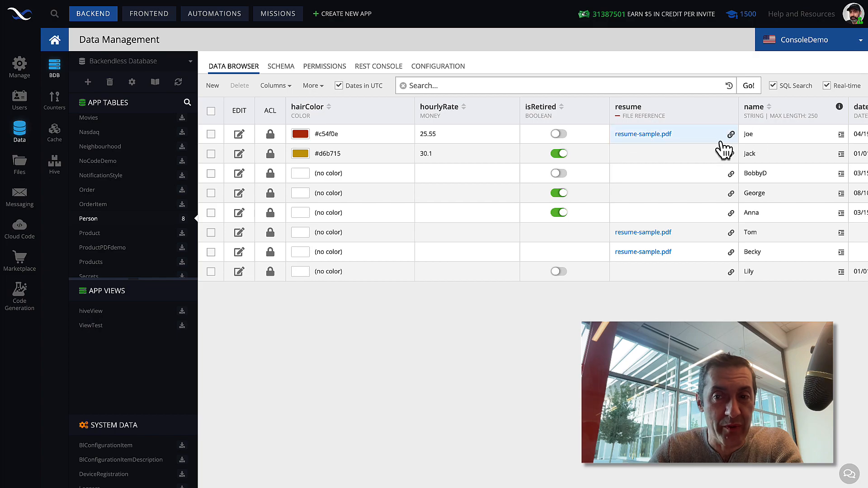
Run a GET request on Person in the REST console with a where clause matching the first record's name
{"action": "left_click", "coordinate": [371, 71]}
{"action": "left_click", "coordinate": [291, 125]}
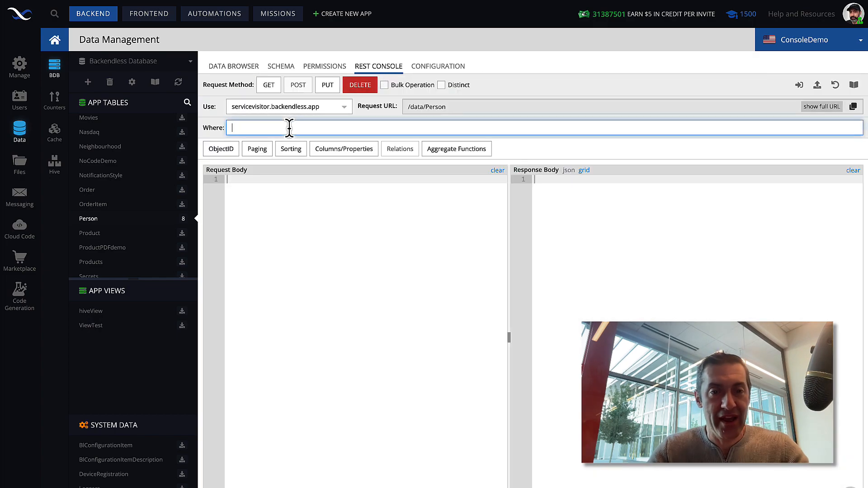
{"action": "type", "text": "name = 'Joe'"}
{"action": "left_click", "coordinate": [277, 86]}
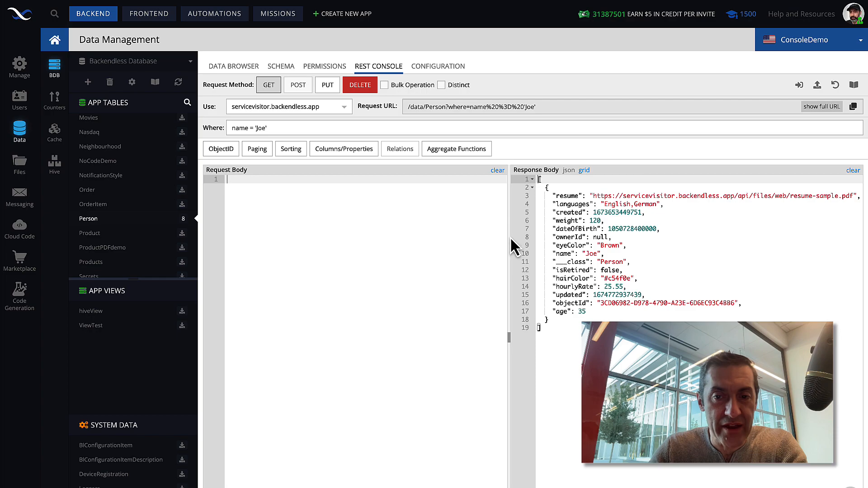
Widen the response area and examine how the hairColor value is represented in the returned JSON
{"action": "left_click_drag", "start_coordinate": [508, 237], "coordinate": [452, 240]}
{"action": "mouse_move", "coordinate": [580, 278]}
{"action": "left_mouse_down"}
{"action": "mouse_move", "coordinate": [494, 279]}
{"action": "mouse_move", "coordinate": [586, 279]}
{"action": "left_mouse_up"}
{"action": "left_click", "coordinate": [594, 279]}
{"action": "left_click", "coordinate": [578, 278]}
{"action": "left_click", "coordinate": [587, 278]}
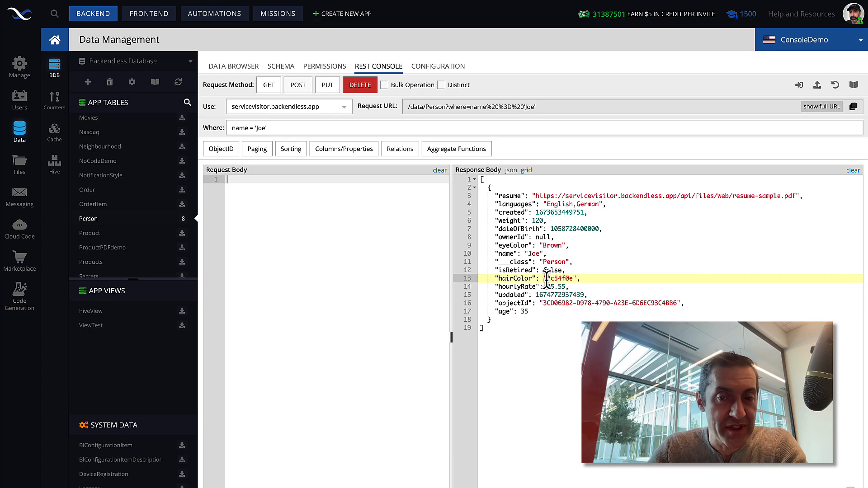
{"action": "left_click_drag", "start_coordinate": [543, 278], "coordinate": [574, 279]}
{"action": "left_click", "coordinate": [576, 278]}
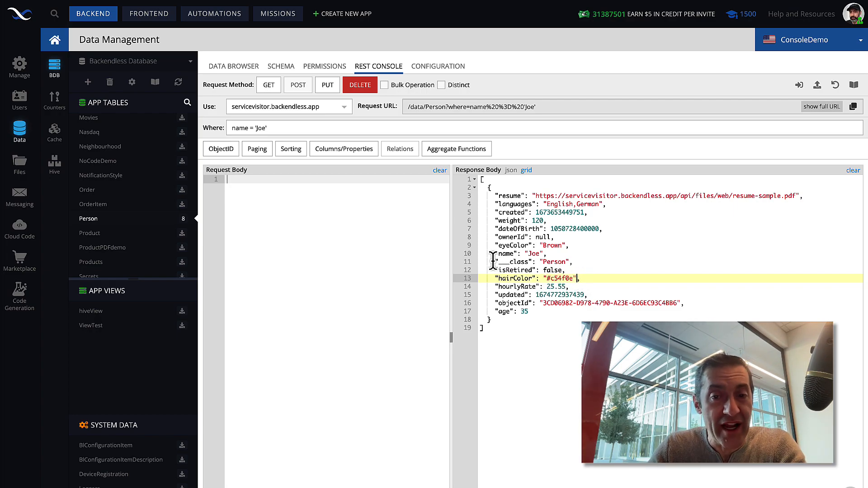
Start a JSON object in the request body with a name property holding the new person's first name
{"action": "left_click_drag", "start_coordinate": [452, 259], "coordinate": [465, 259]}
{"action": "left_click", "coordinate": [405, 233]}
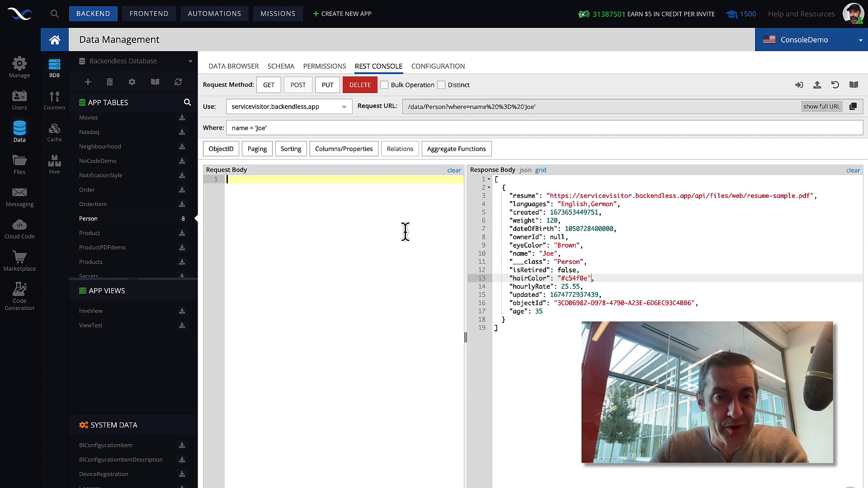
{"action": "type", "text": "{"}
{"action": "key", "text": "Return"}
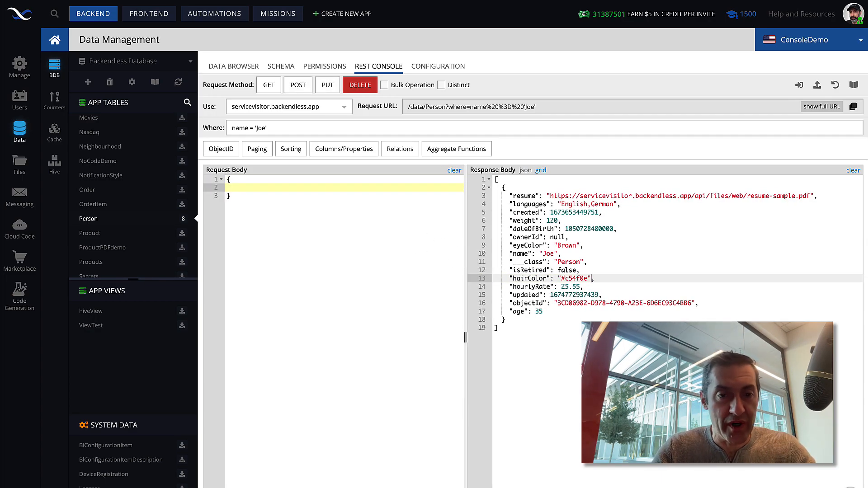
{"action": "type", "text": "\"nam"}
{"action": "type", "text": "e\":"}
{"action": "type", "text": "Ken"}
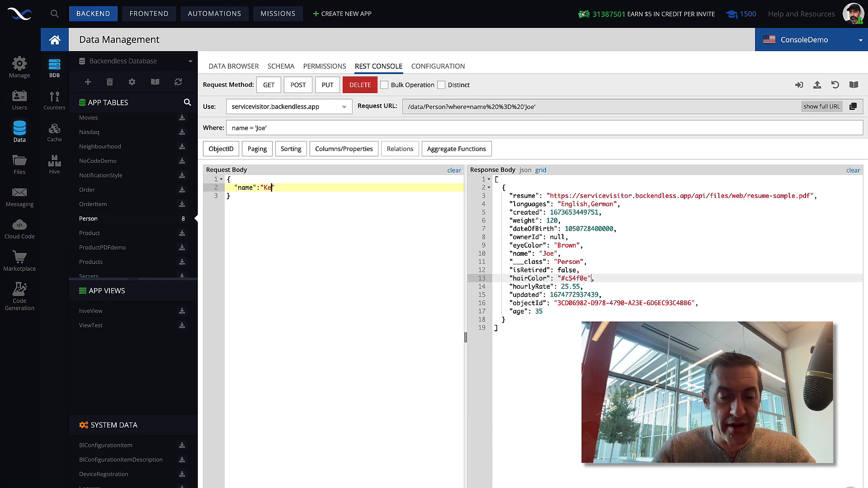
{"action": "type", "text": "ny"}
{"action": "key", "text": "End"}
{"action": "type", "text": ","}
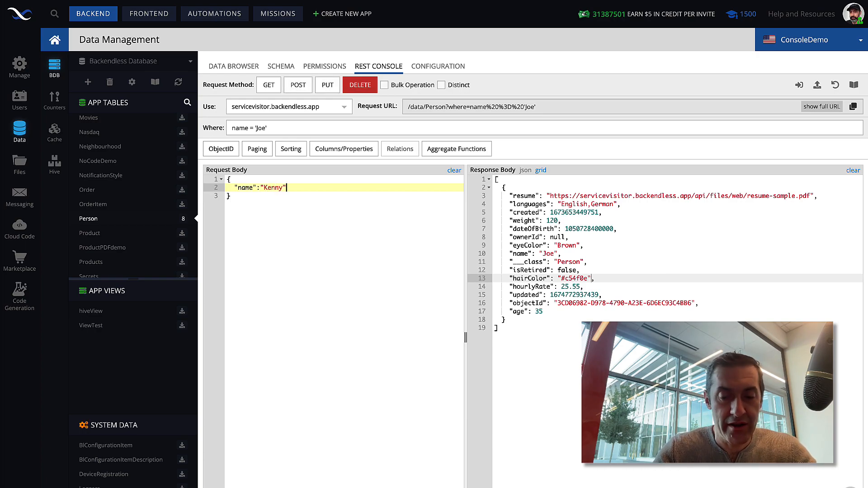
Add a hairColor property with the value "#ff8756" to the JSON request body
{"action": "key", "text": "Return"}
{"action": "type", "text": "\""}
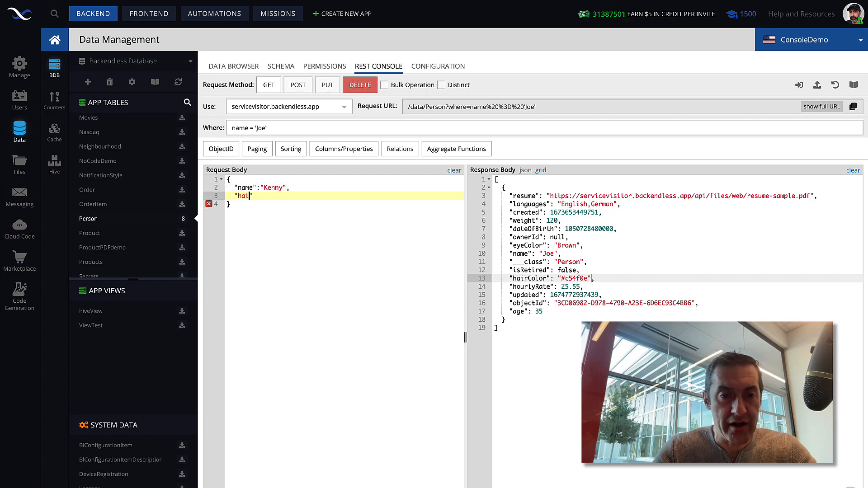
{"action": "type", "text": "hairColor\":"}
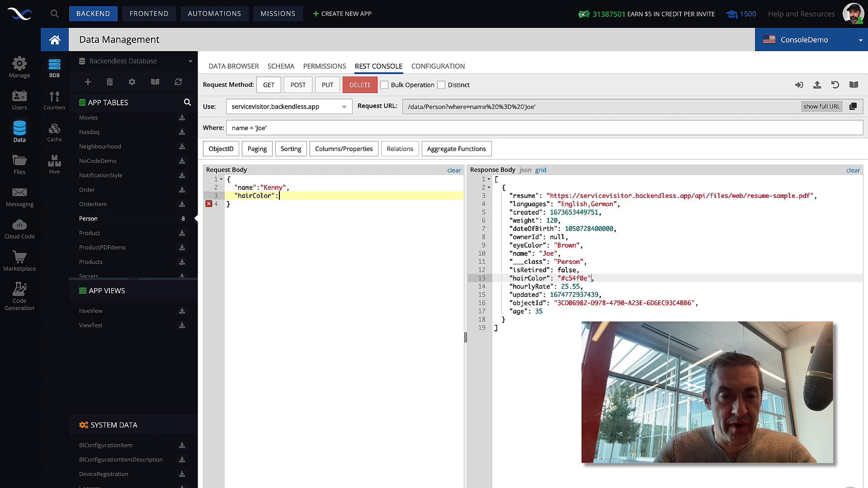
{"action": "type", "text": "\"$ff8"}
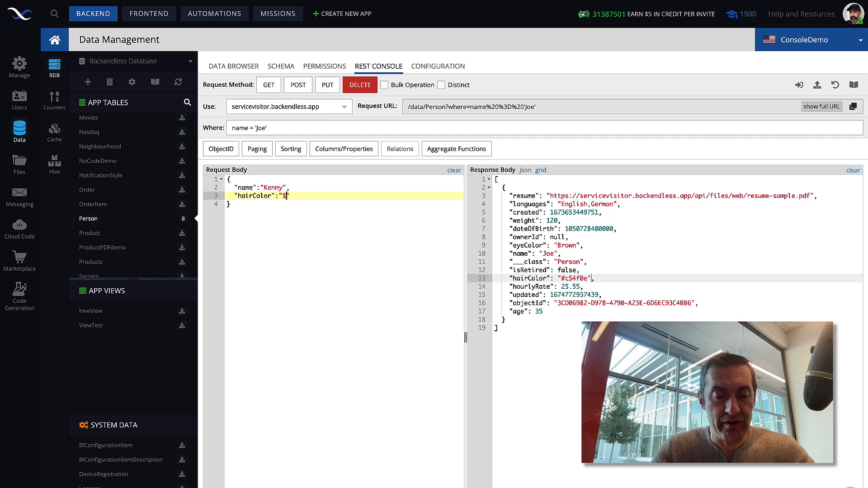
{"action": "type", "text": "756"}
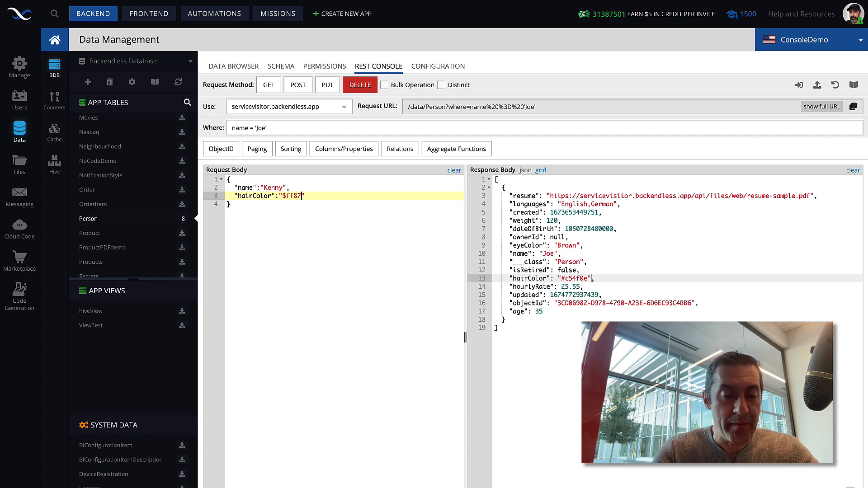
{"action": "left_click", "coordinate": [287, 196]}
{"action": "key", "text": "BackSpace"}
{"action": "type", "text": "#"}
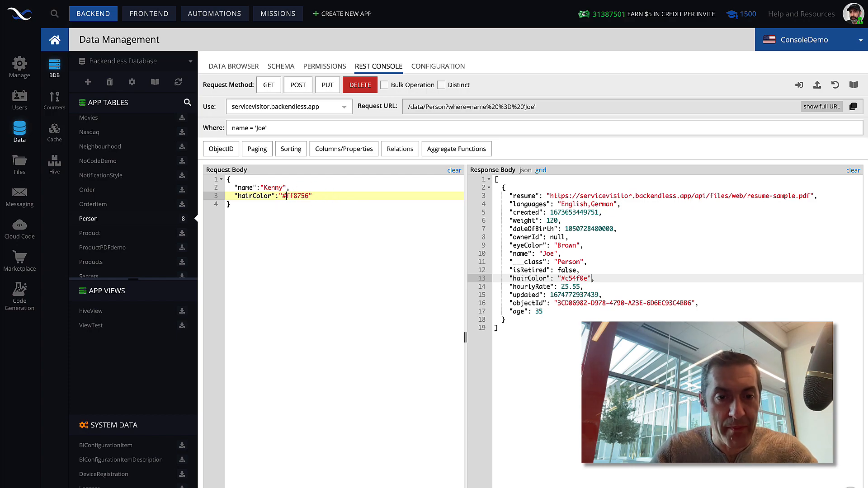
Send the request body as a PUT request and check the new record's hairColor in the data browser
{"action": "left_click", "coordinate": [327, 86]}
{"action": "left_click_drag", "start_coordinate": [588, 270], "coordinate": [495, 271]}
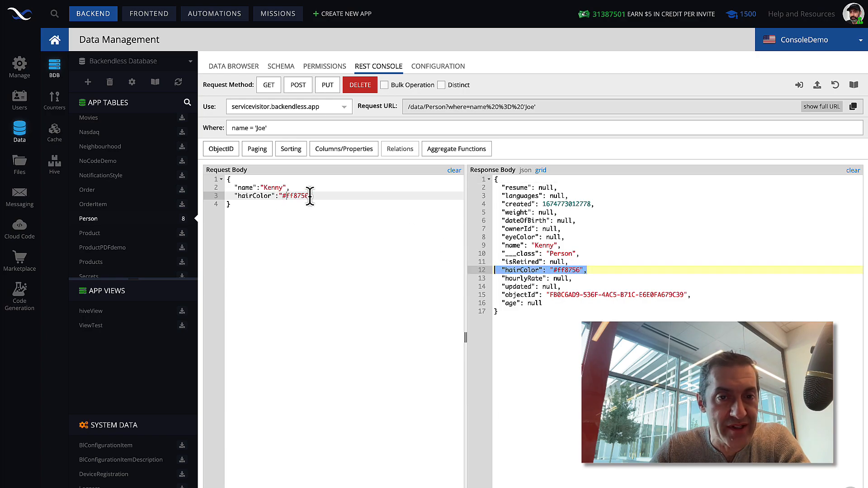
{"action": "left_click", "coordinate": [240, 71]}
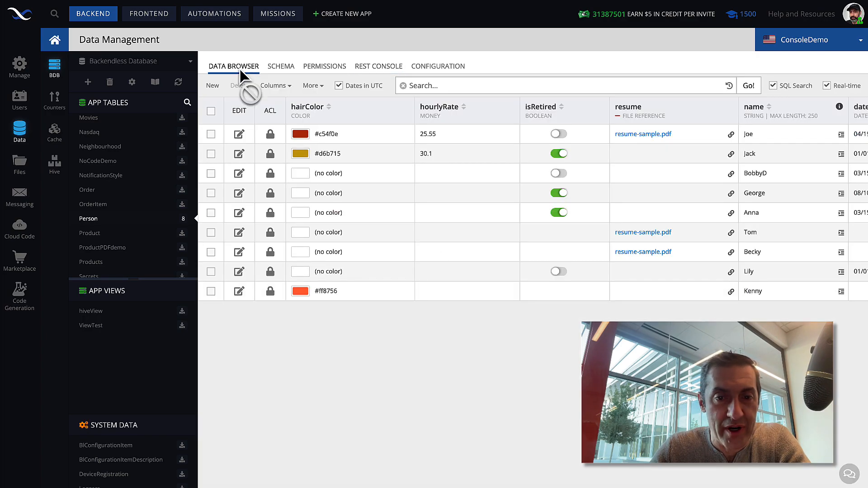